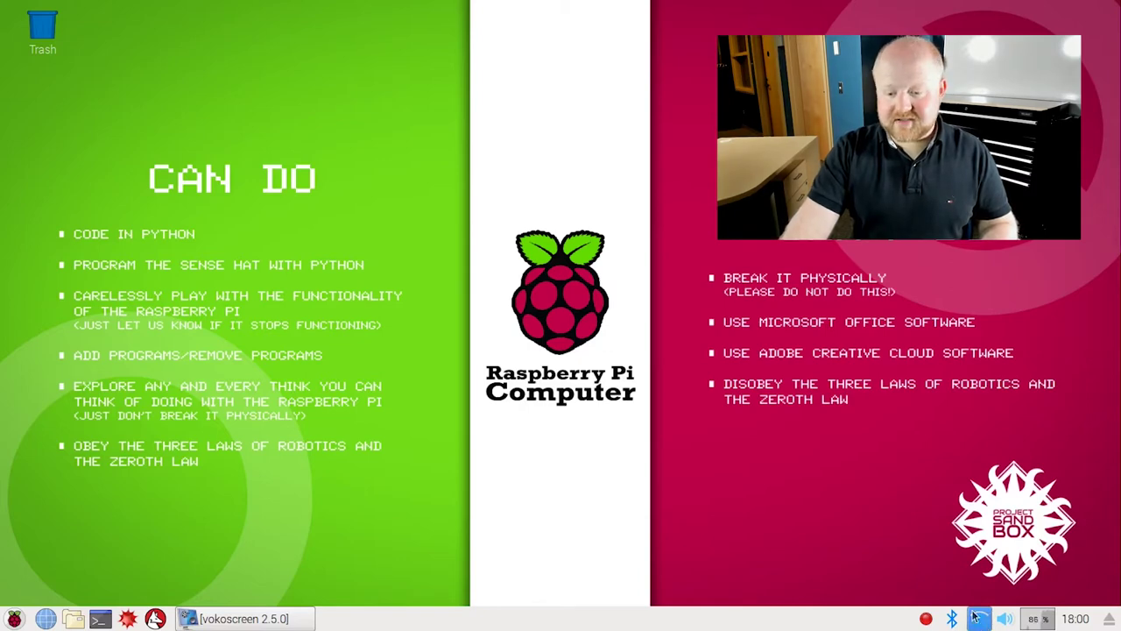
Check the available Wi-Fi networks, staying connected to Guest@UofL.
mouse_move(978, 619)
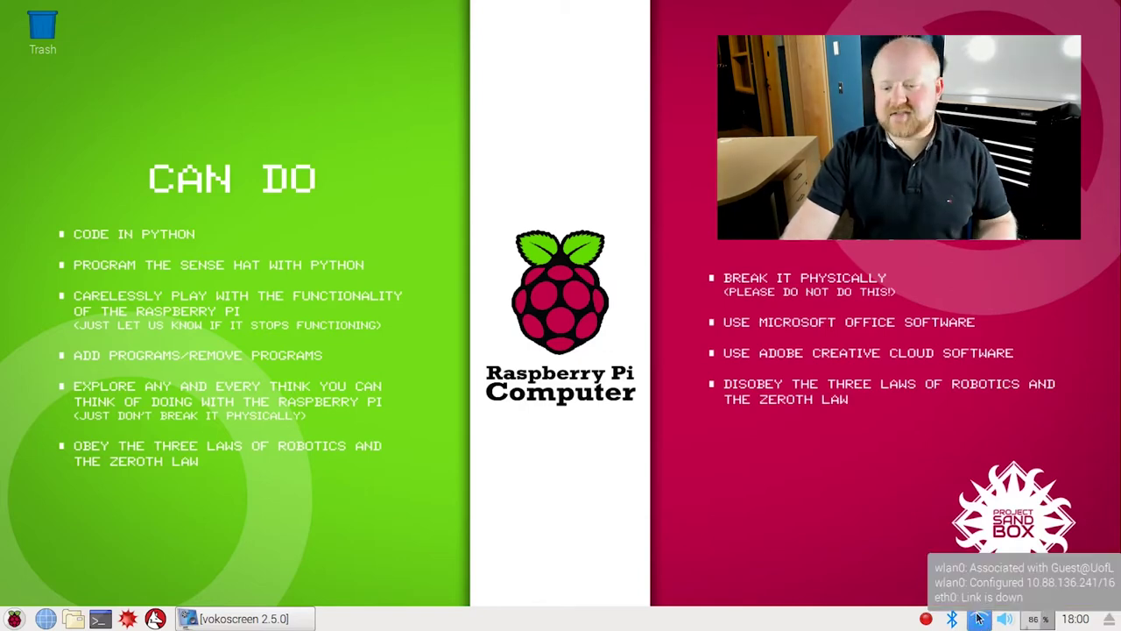
click(978, 619)
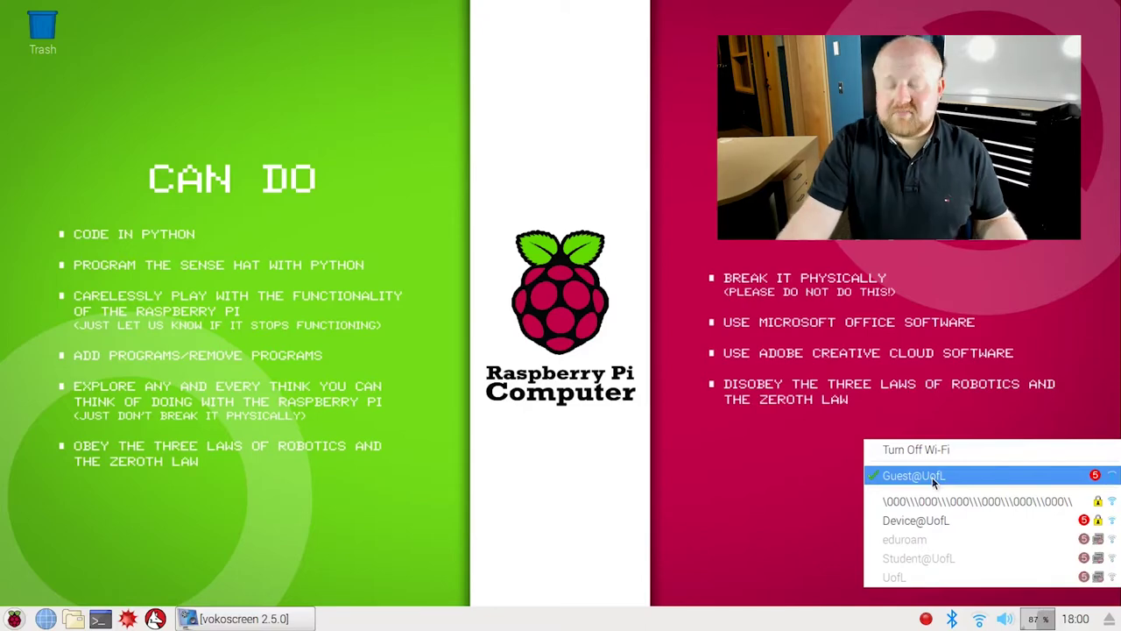
click(467, 501)
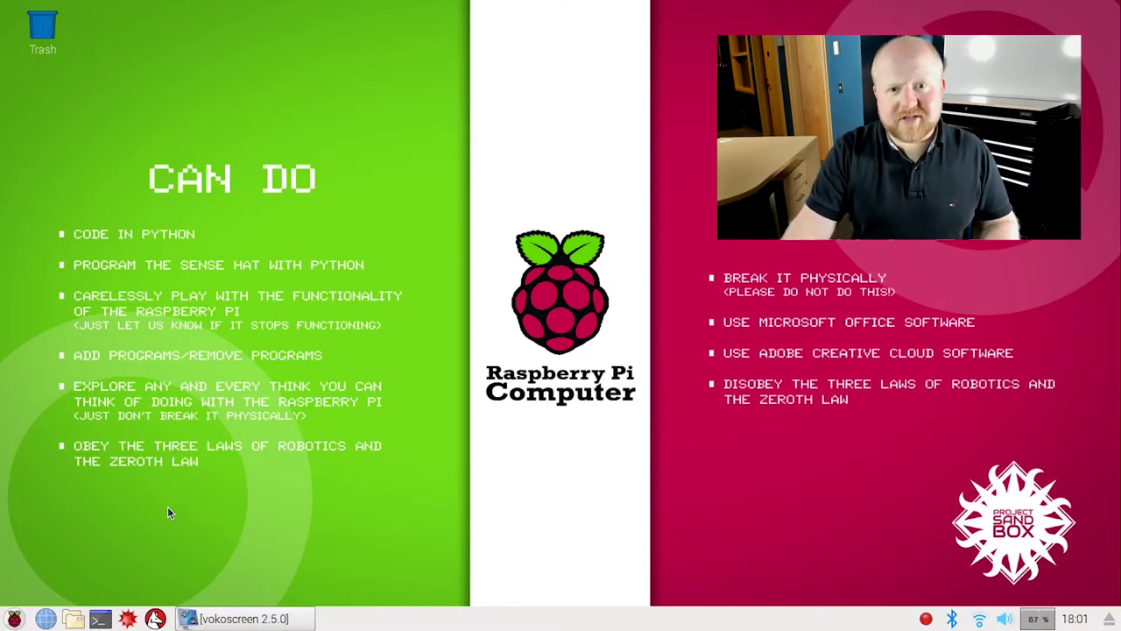
Launch the Sense HAT Emulator from the Programming section of the application menu.
click(16, 620)
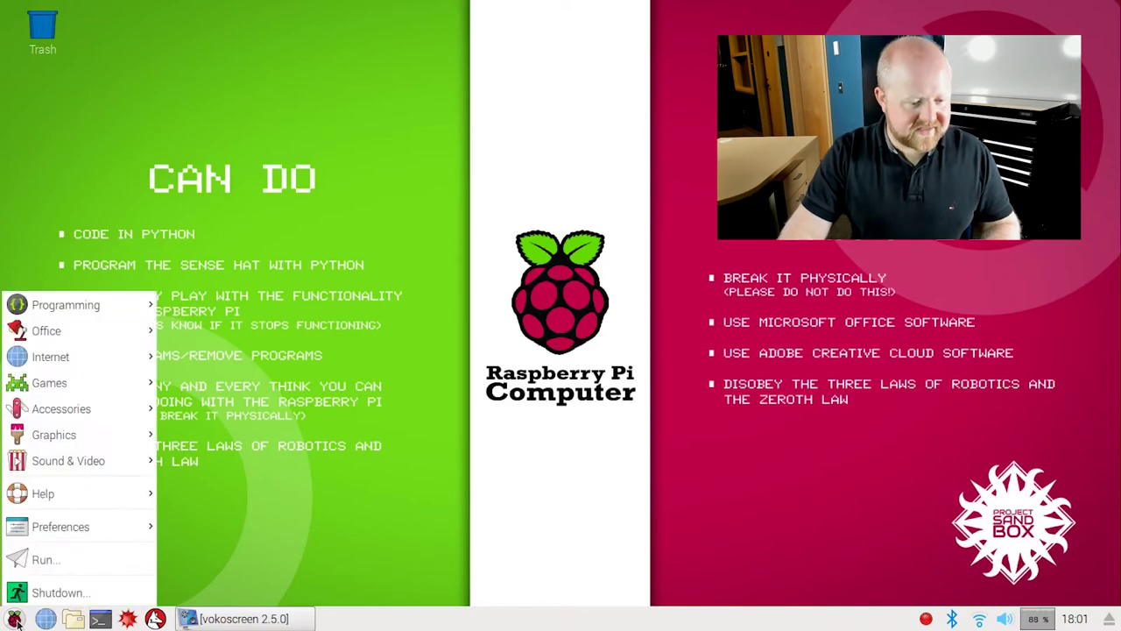
mouse_move(147, 298)
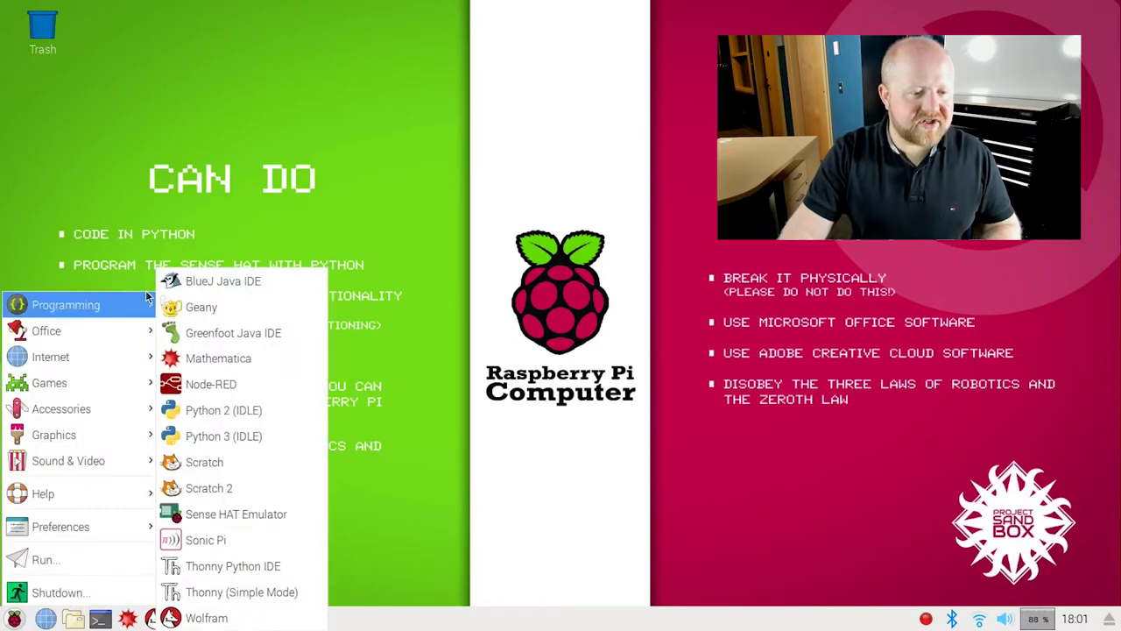
click(273, 517)
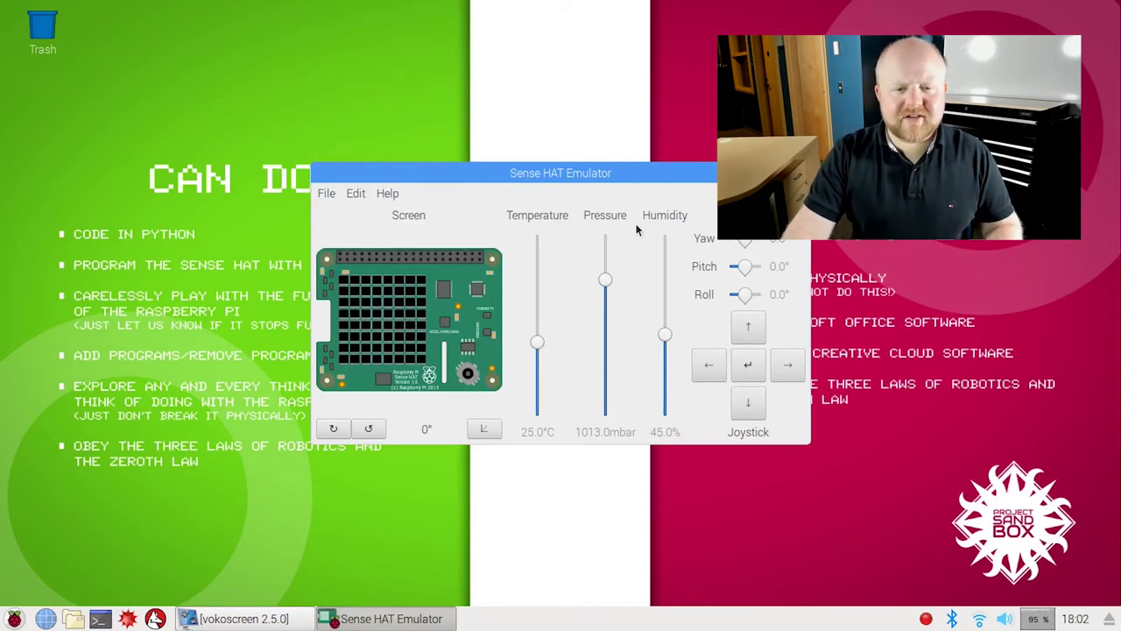
Open the Intermediate example rainbow.py from the emulator's File > Open example menu.
click(323, 195)
mouse_move(364, 217)
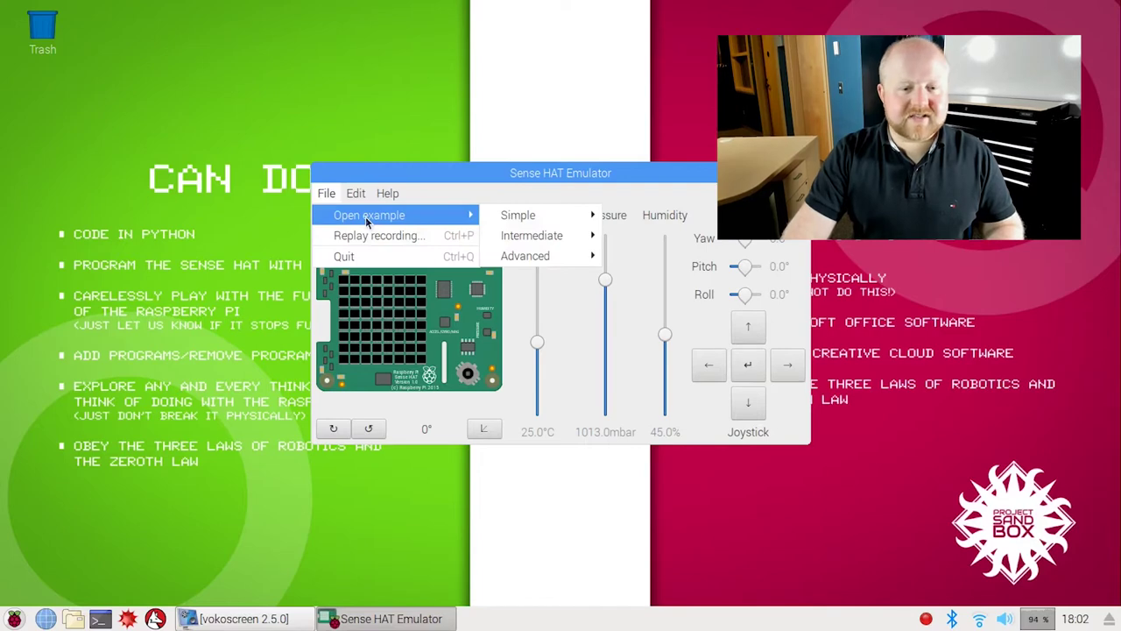
mouse_move(563, 244)
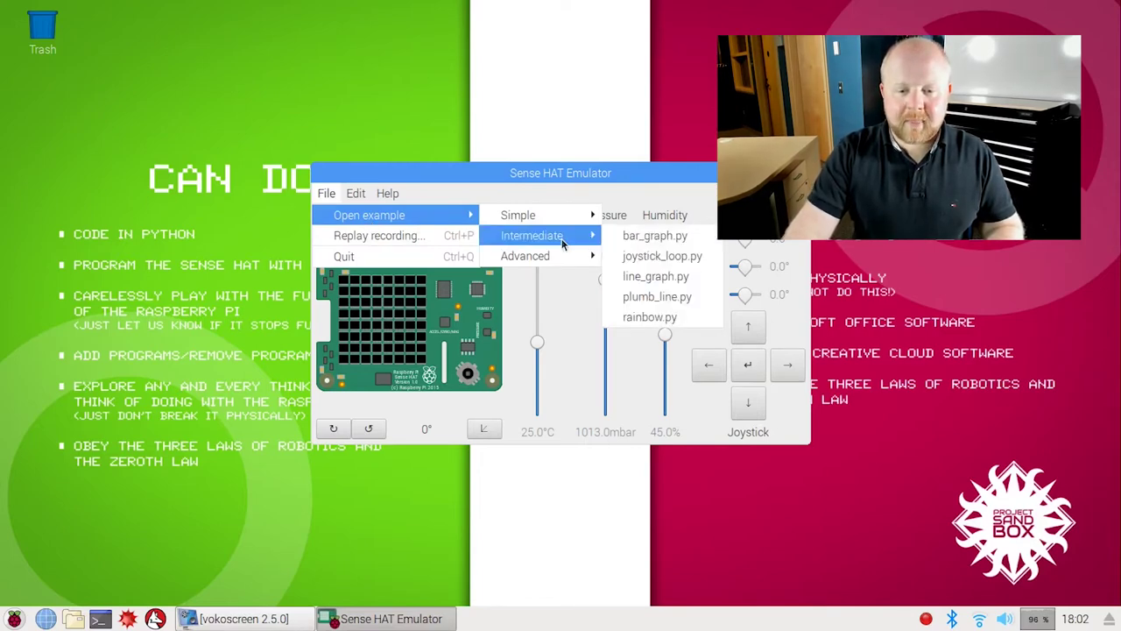
click(660, 320)
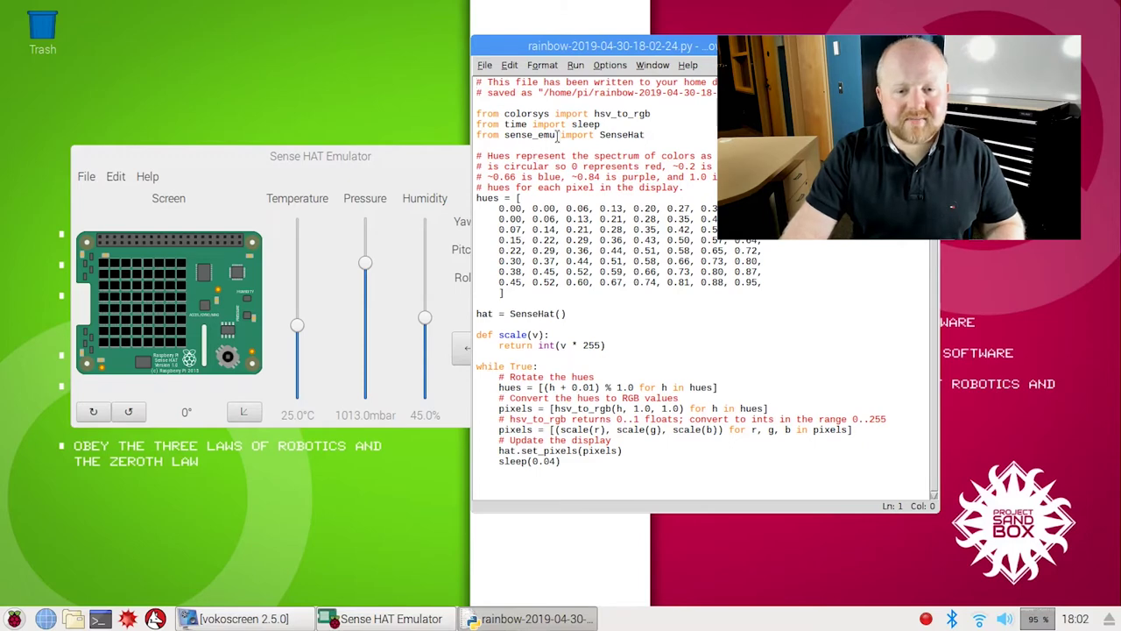
Change the import line's module from sense_emu to sense_hat.
click(558, 136)
key(BackSpace)
key(BackSpace)
key(BackSpace)
text(ha)
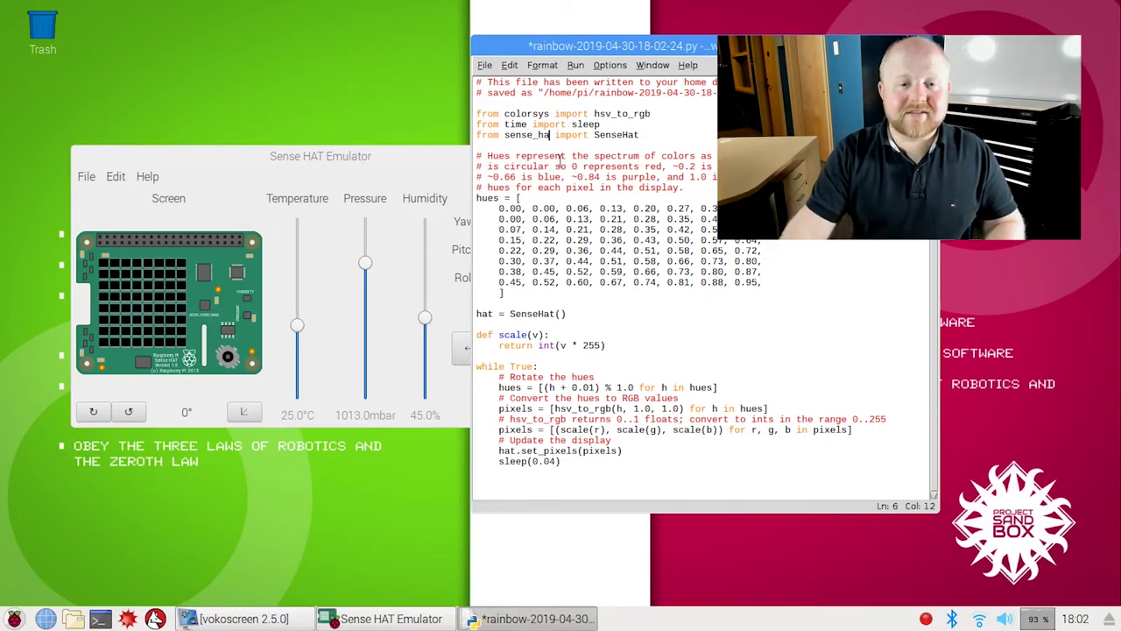
text(t)
Save the edited rainbow script and run it with Run Module.
click(484, 65)
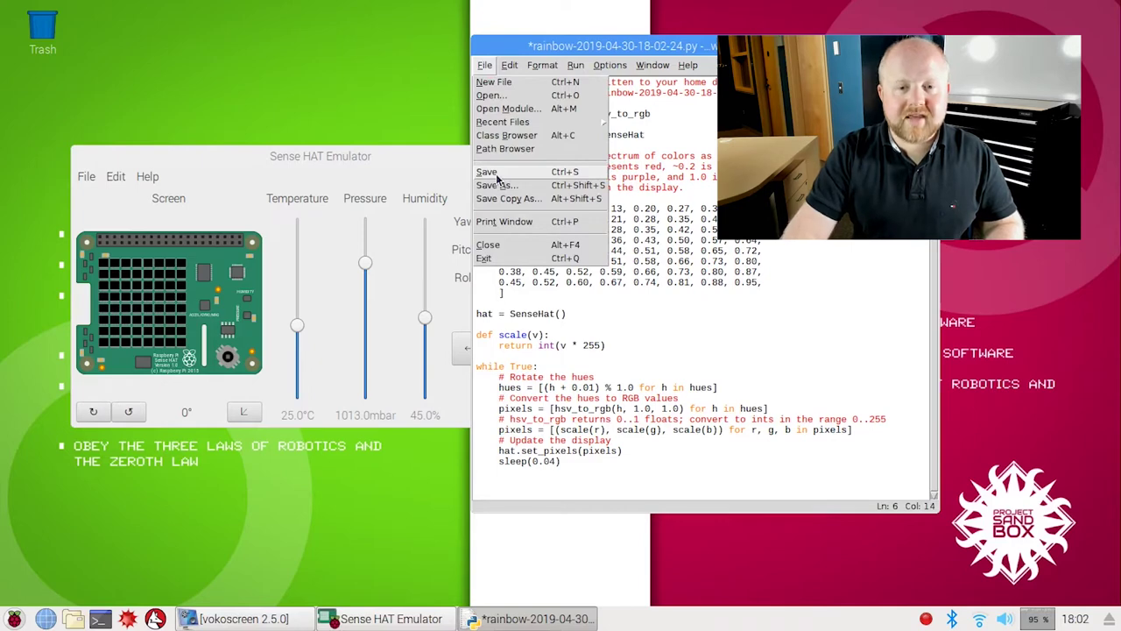
click(487, 173)
click(576, 65)
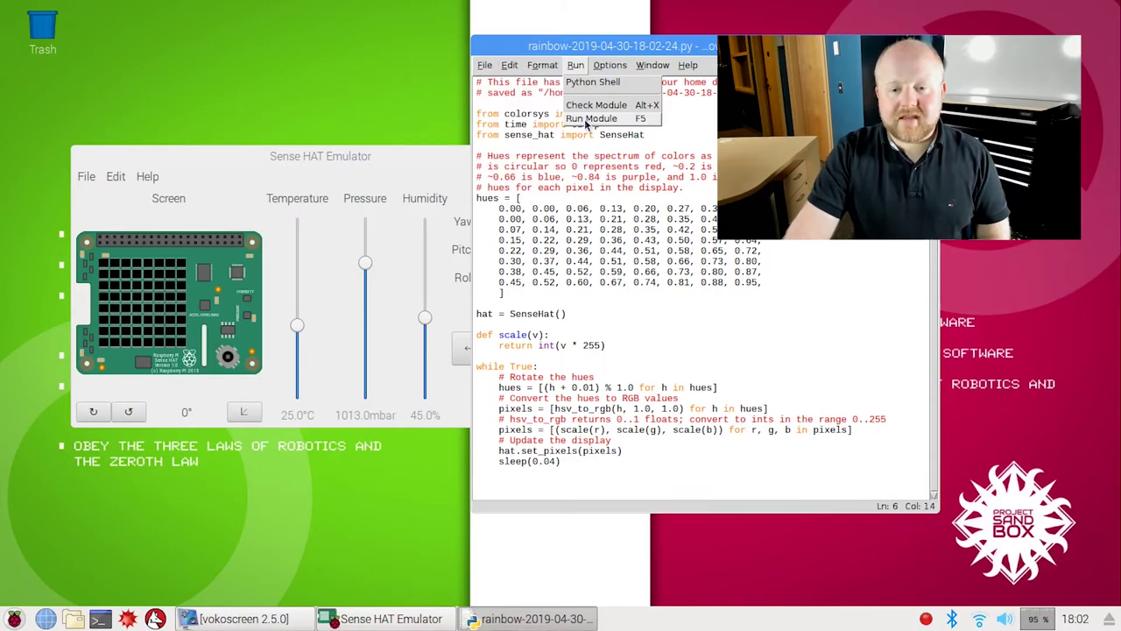
click(589, 119)
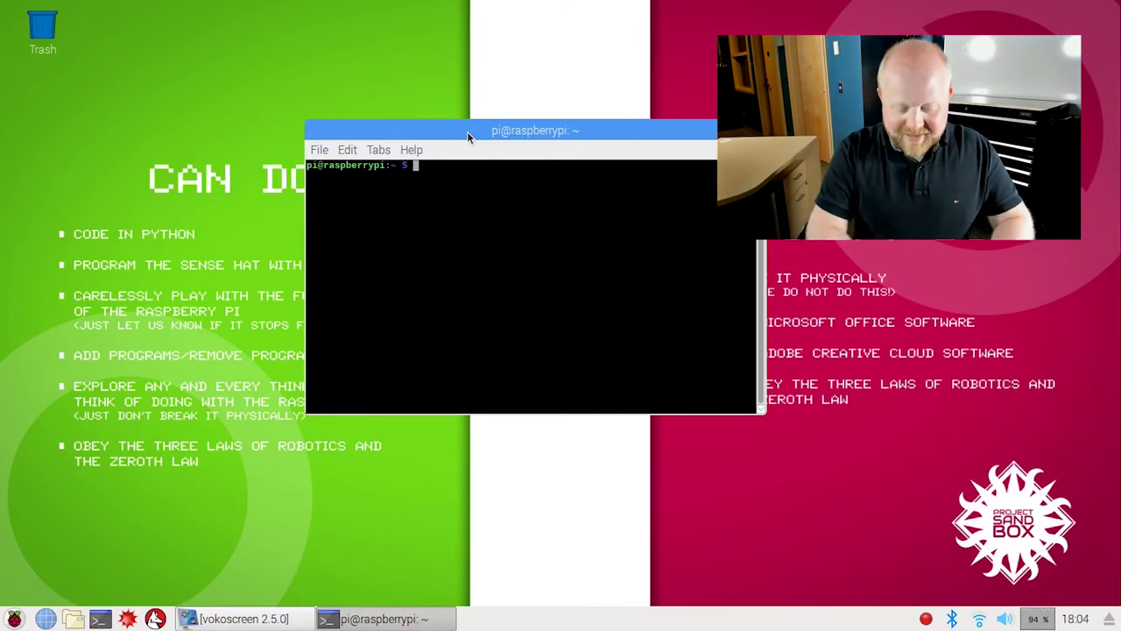
List the home folder, then move into Desktop and list its contents.
text(ls)
key(Return)
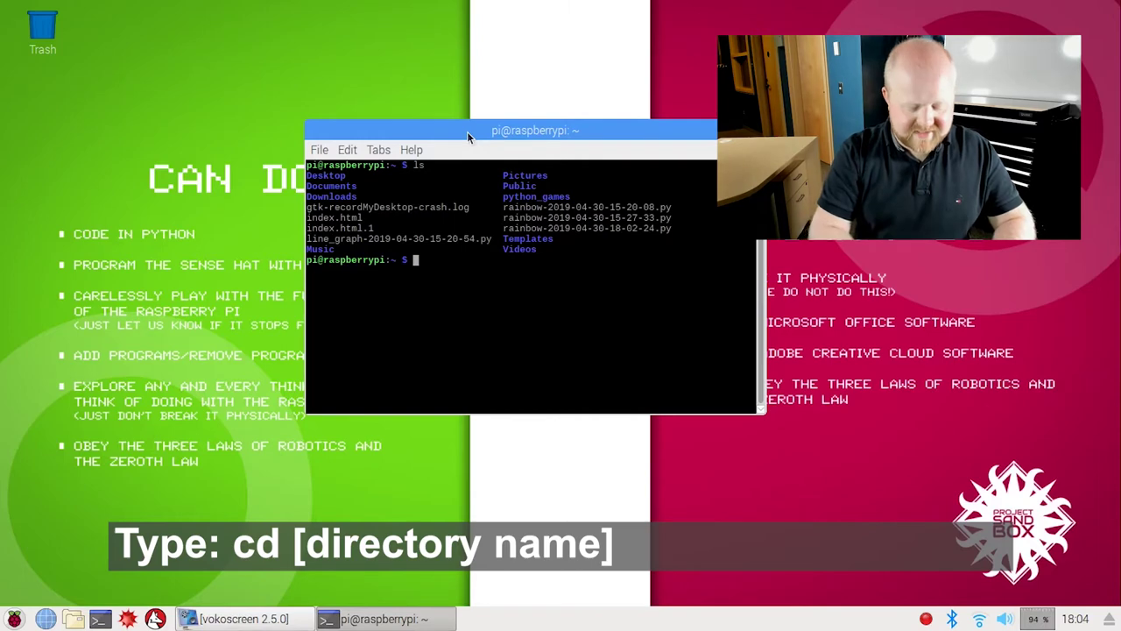
text(cd Deskto)
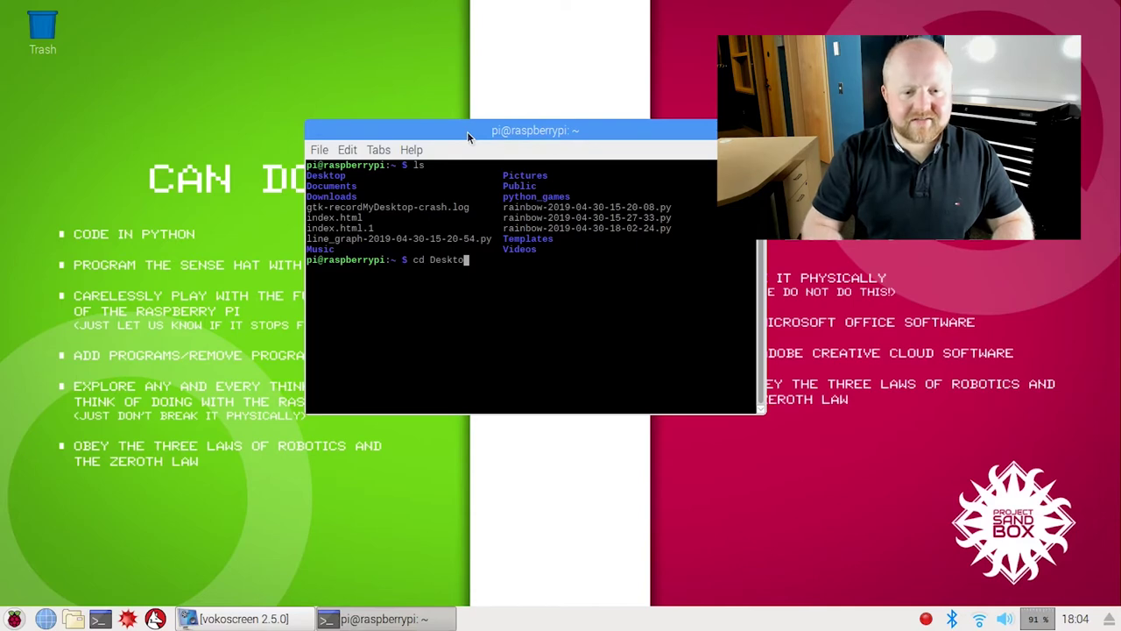
text(p)
key(Return)
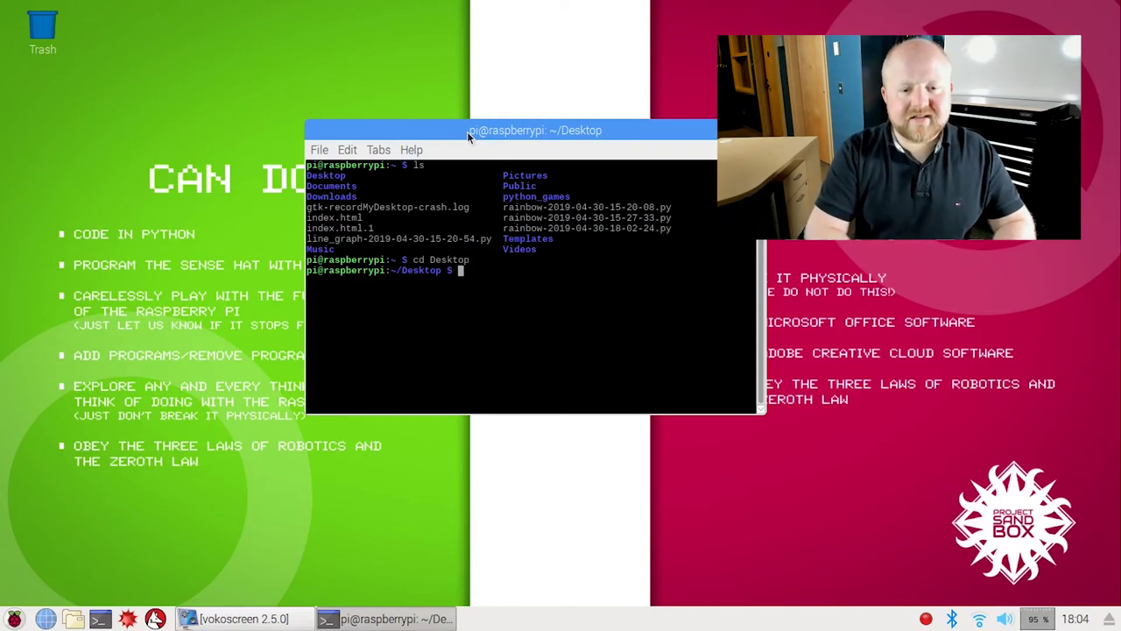
text(ls)
key(Return)
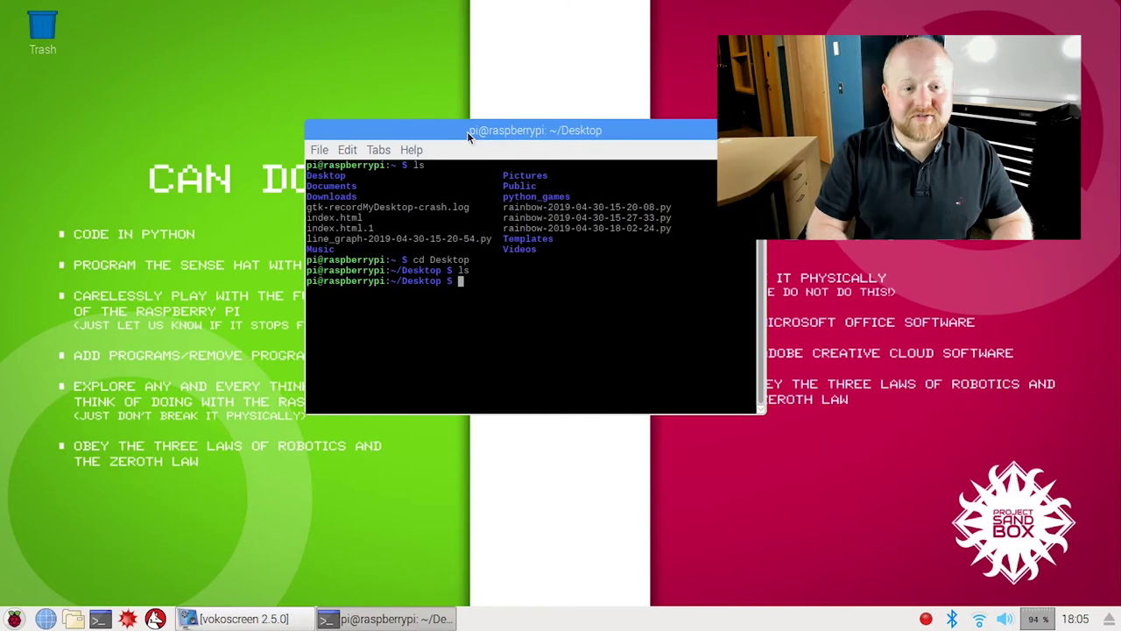
Return to the home folder with 'cd ..' and list it again.
text(..)
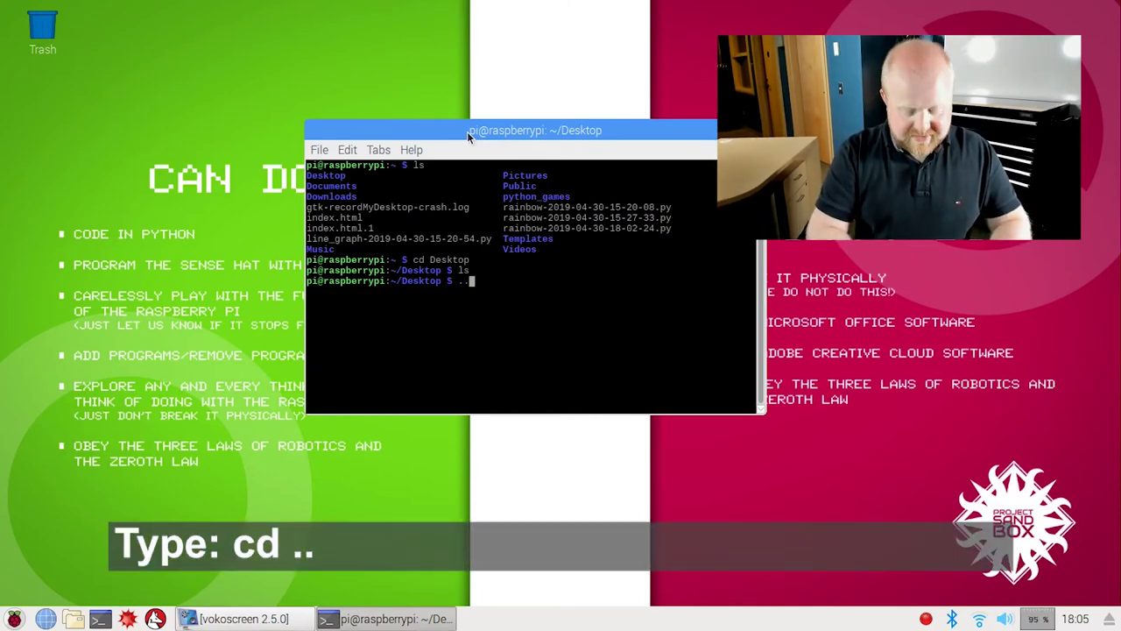
key(Return)
text(cd ..)
key(Return)
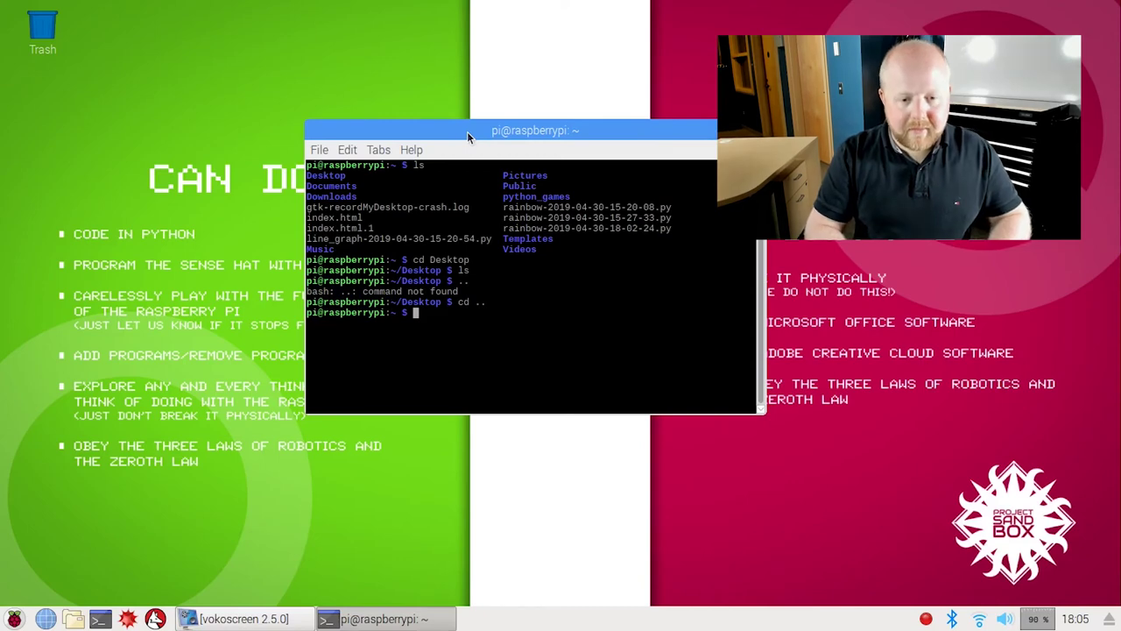
text(ls)
key(Return)
Discard the current line with Ctrl+C and clear the terminal screen.
key(ctrl+c)
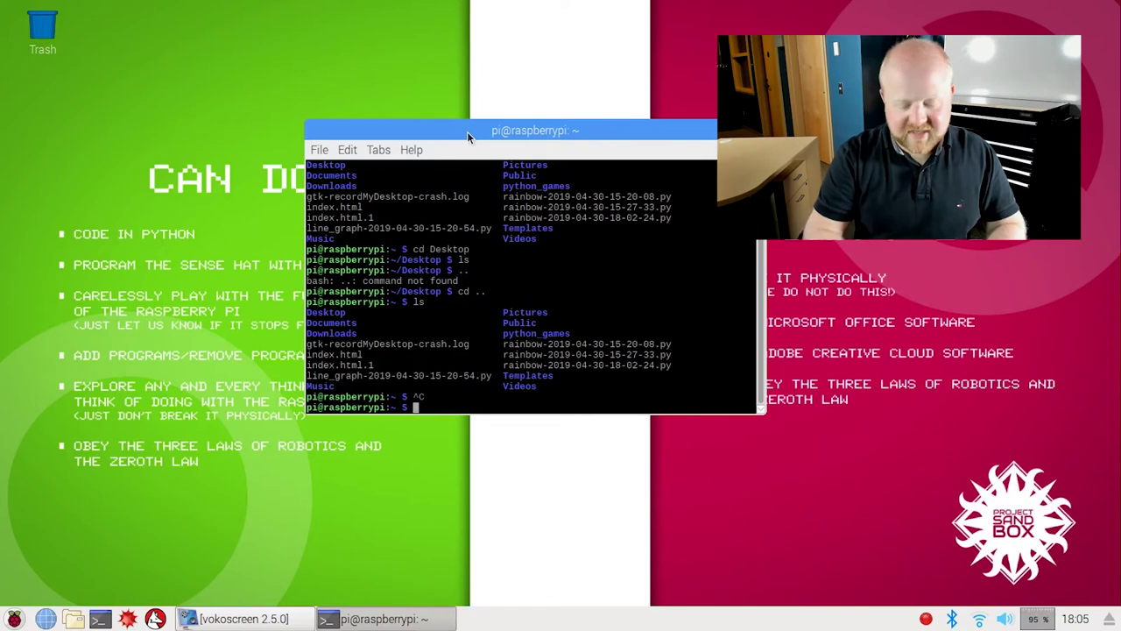
text(c)
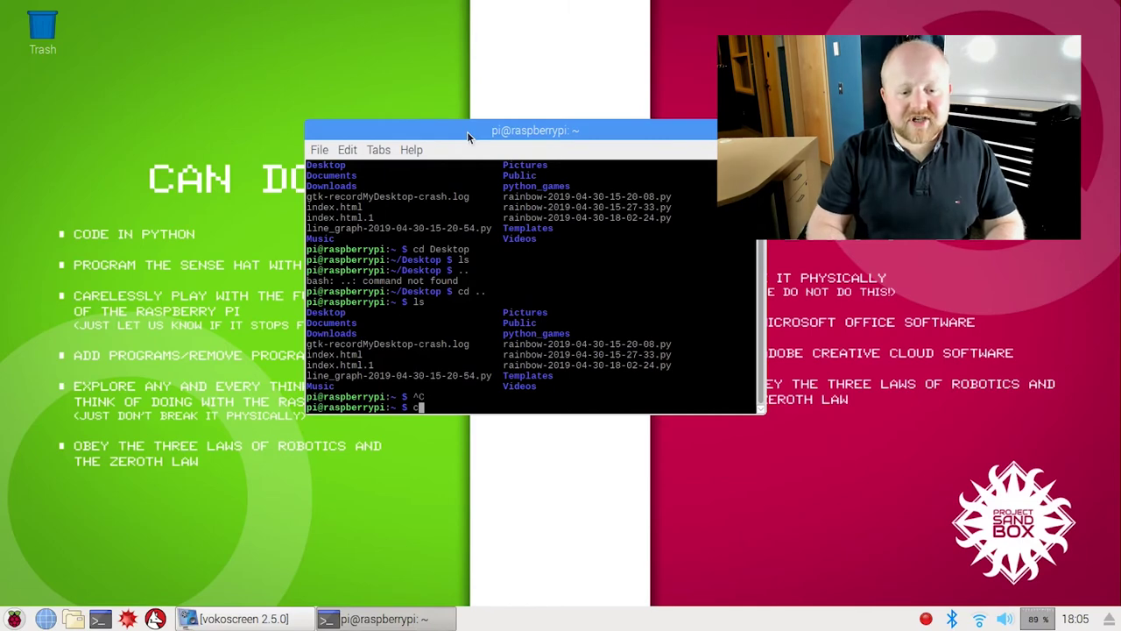
text(lear)
key(Return)
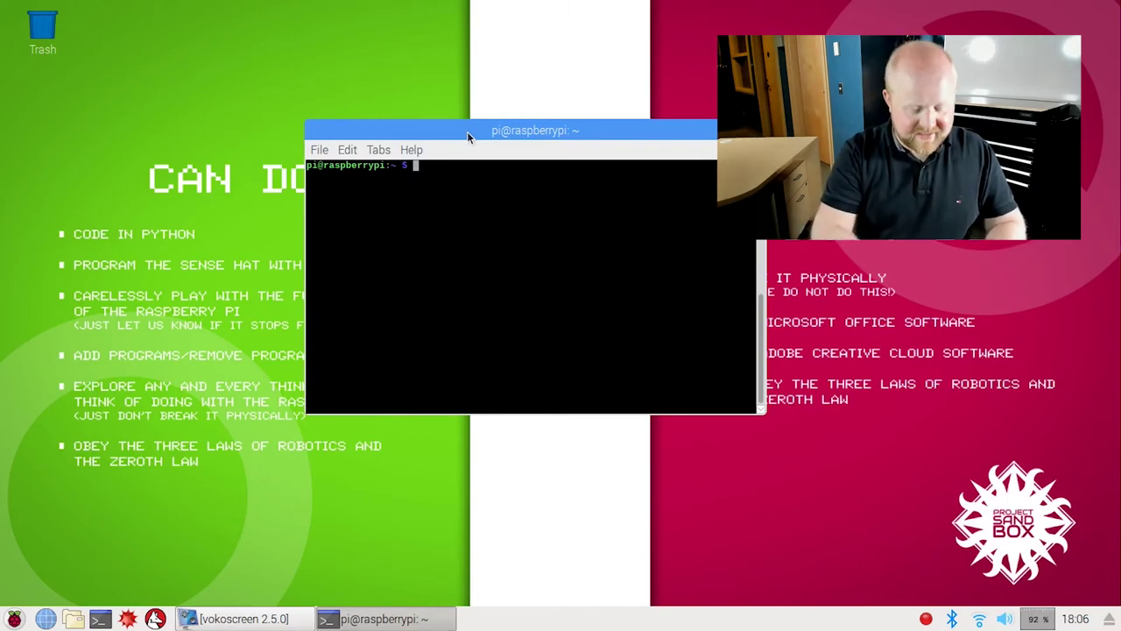
Run 'sudo raspi-config', browse Network Options, Overclock and Update, then exit with Esc.
text(sud)
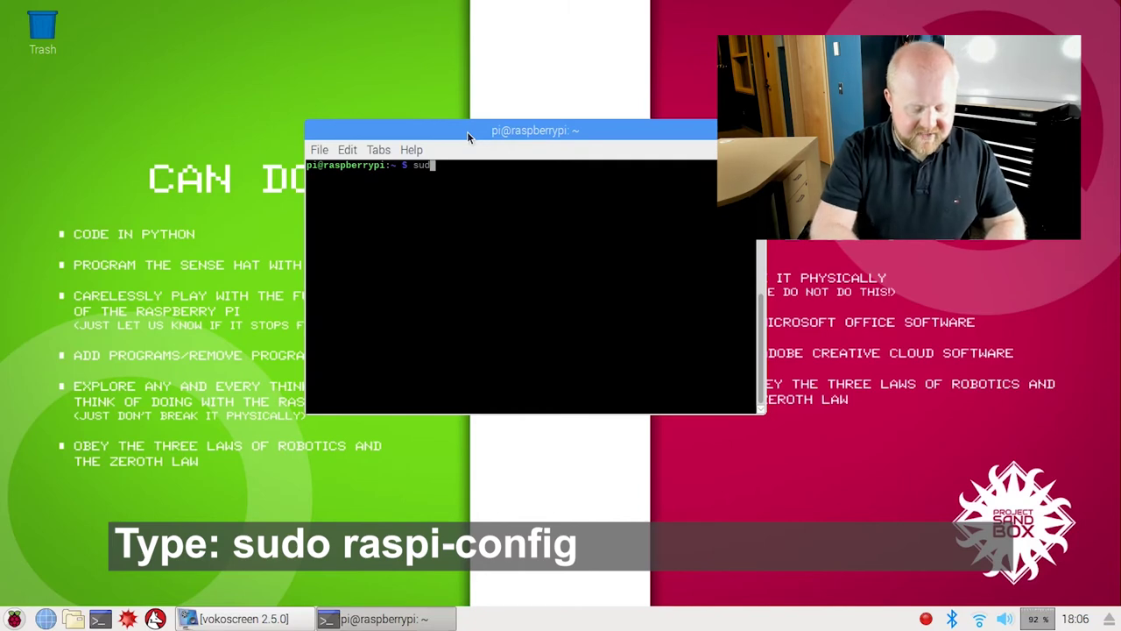
text(o raspi-con)
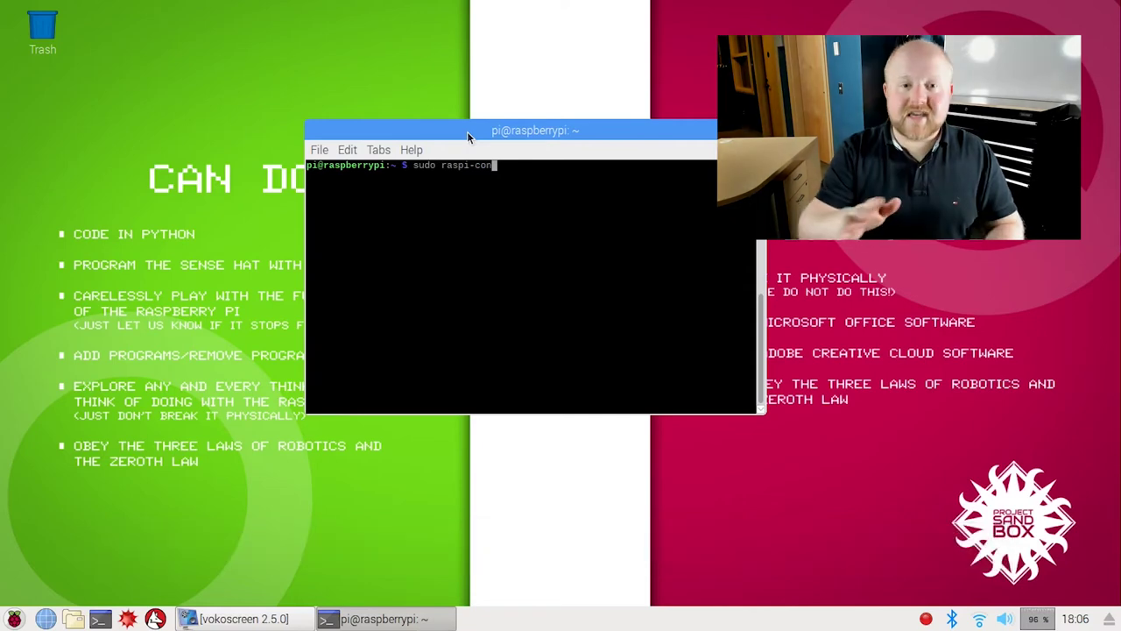
text(fig)
key(Return)
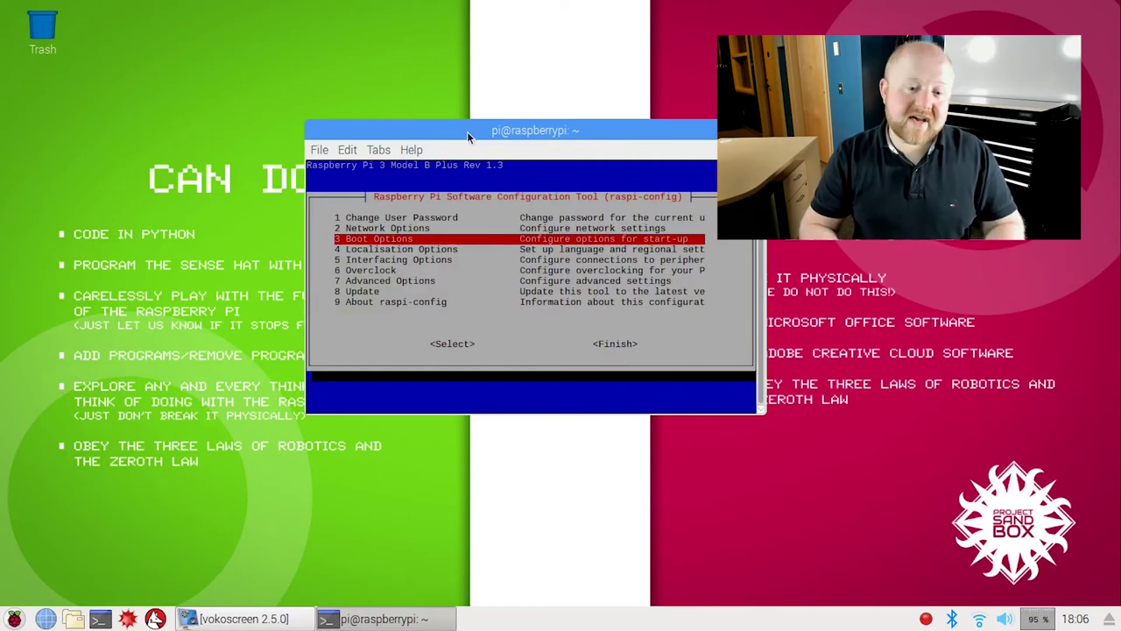
key(Up)
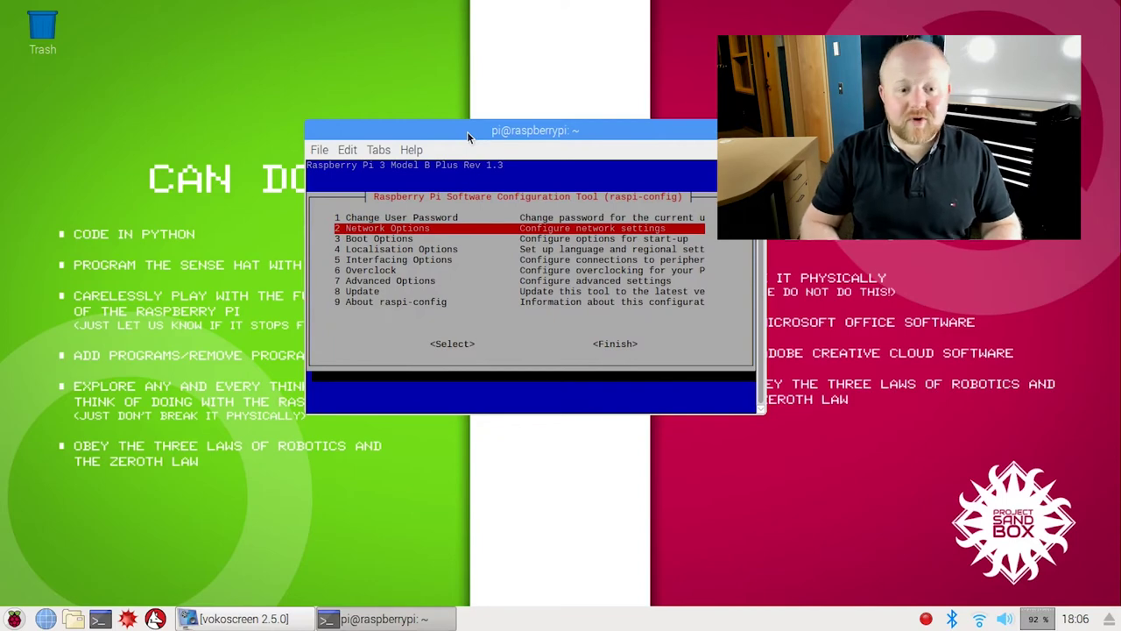
key(Down)
key(Down)
key(Down)
key(Down)
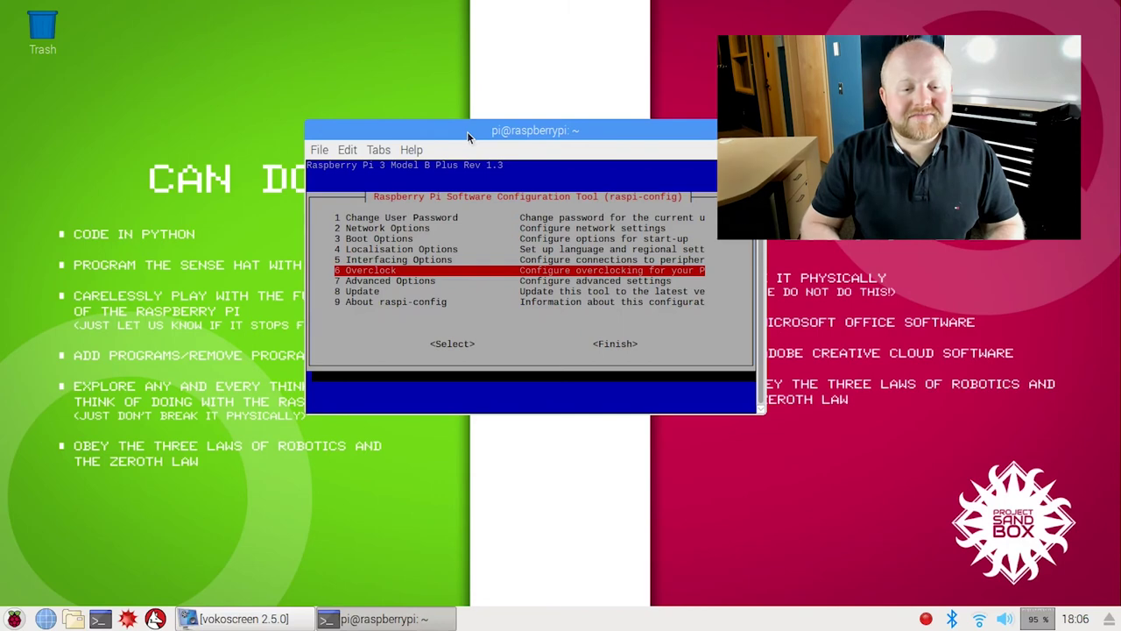
key(Down)
key(Down)
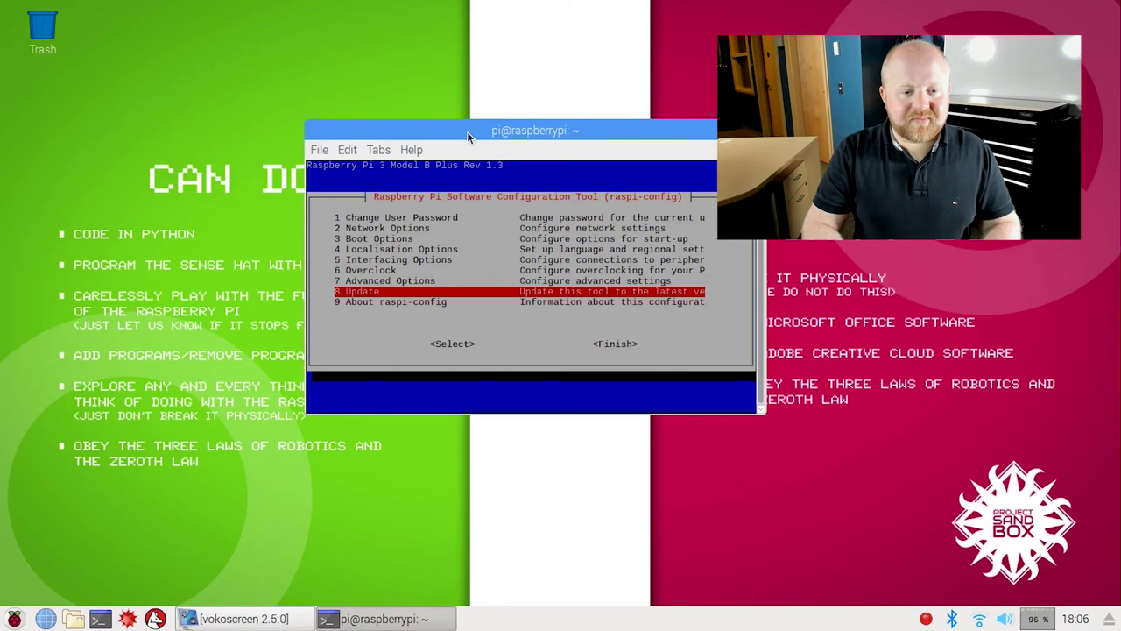
key(Escape)
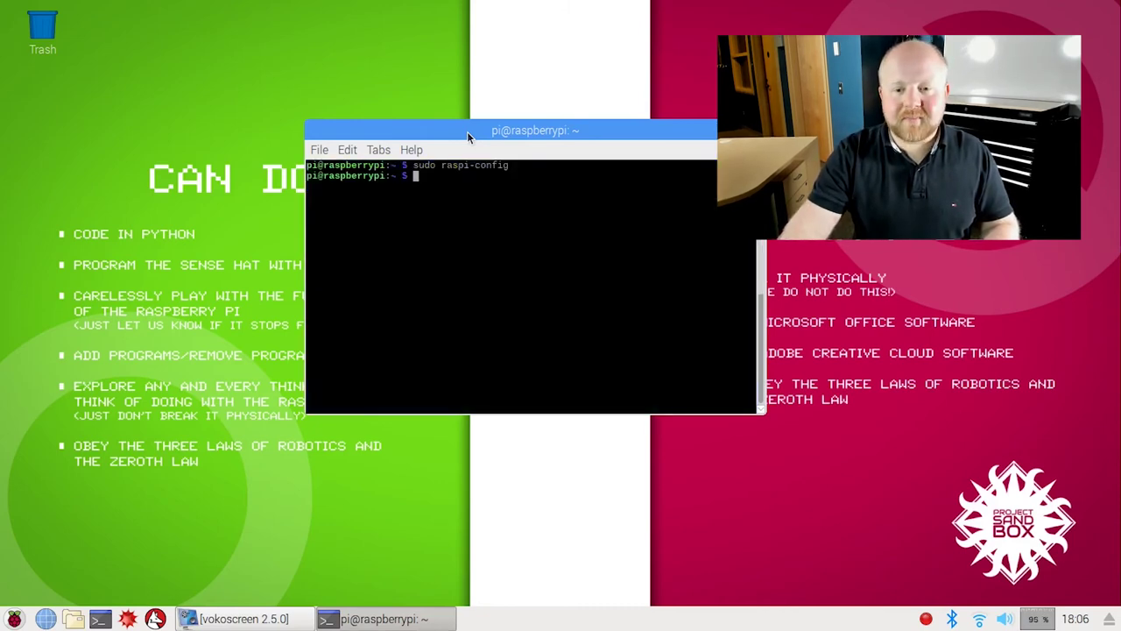
Close the terminal with Ctrl+D, then browse Office, Games, Sound & Video and Graphics menus.
key(ctrl+d)
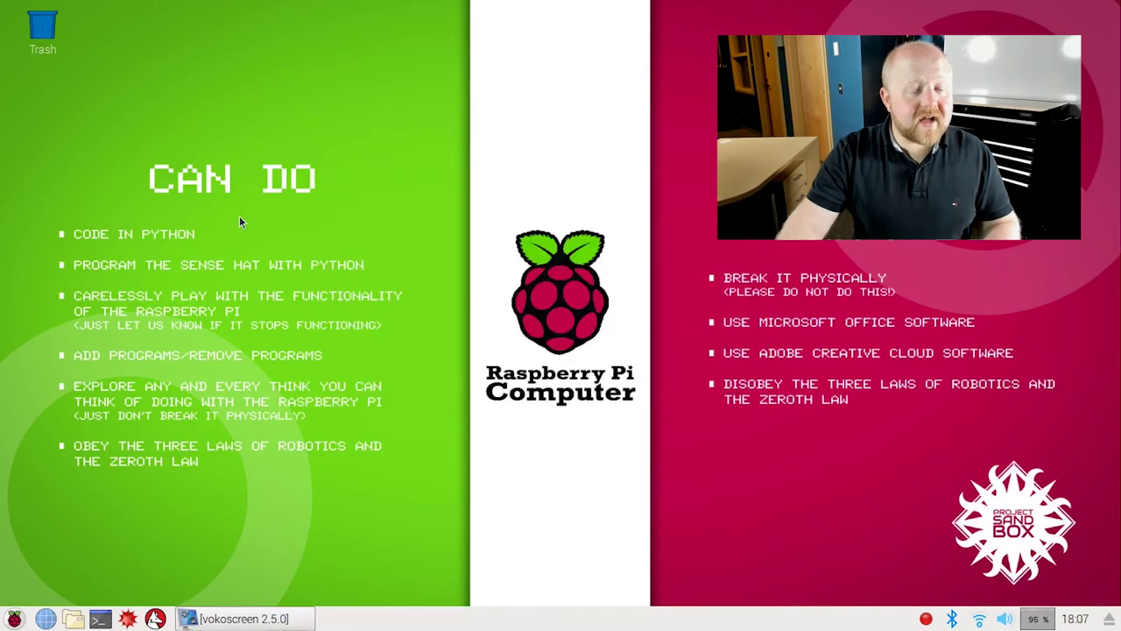
click(14, 620)
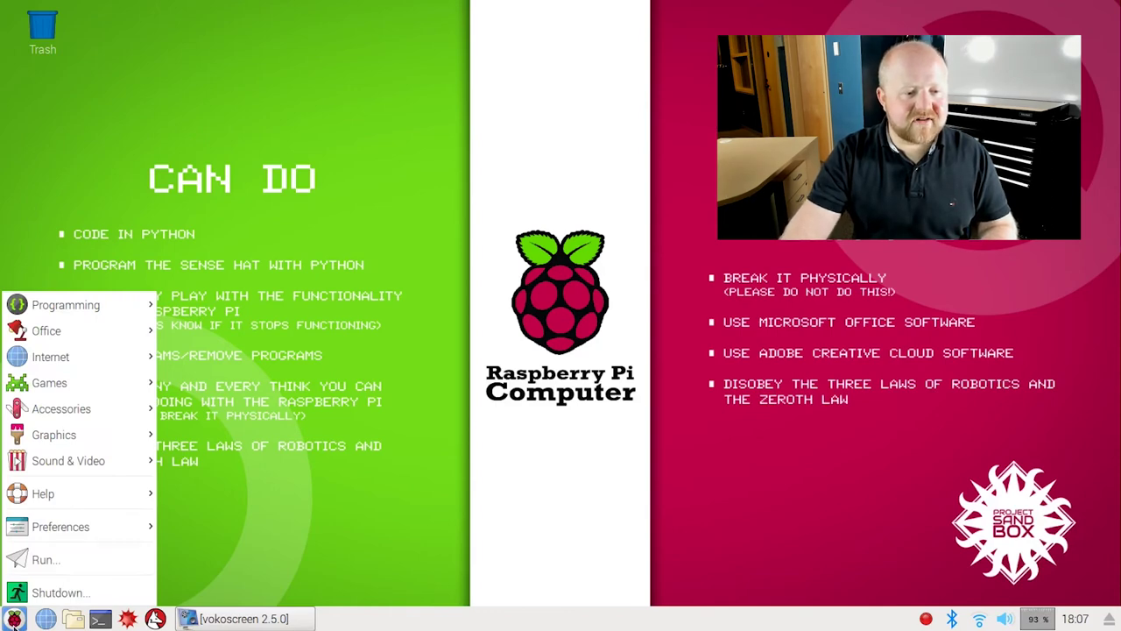
mouse_move(99, 340)
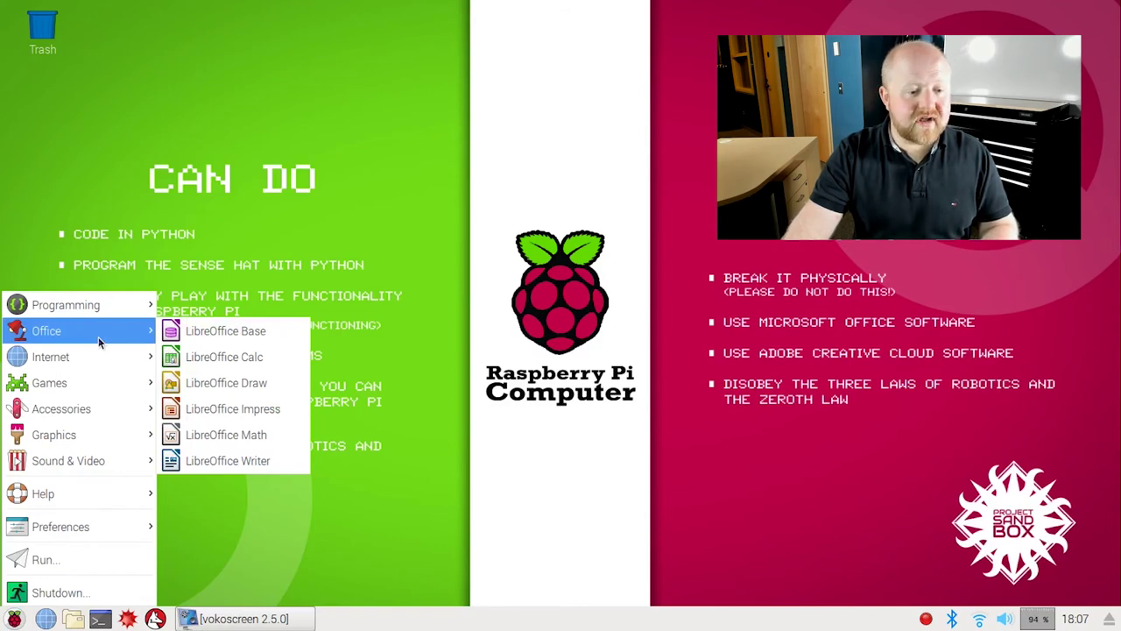
mouse_move(102, 373)
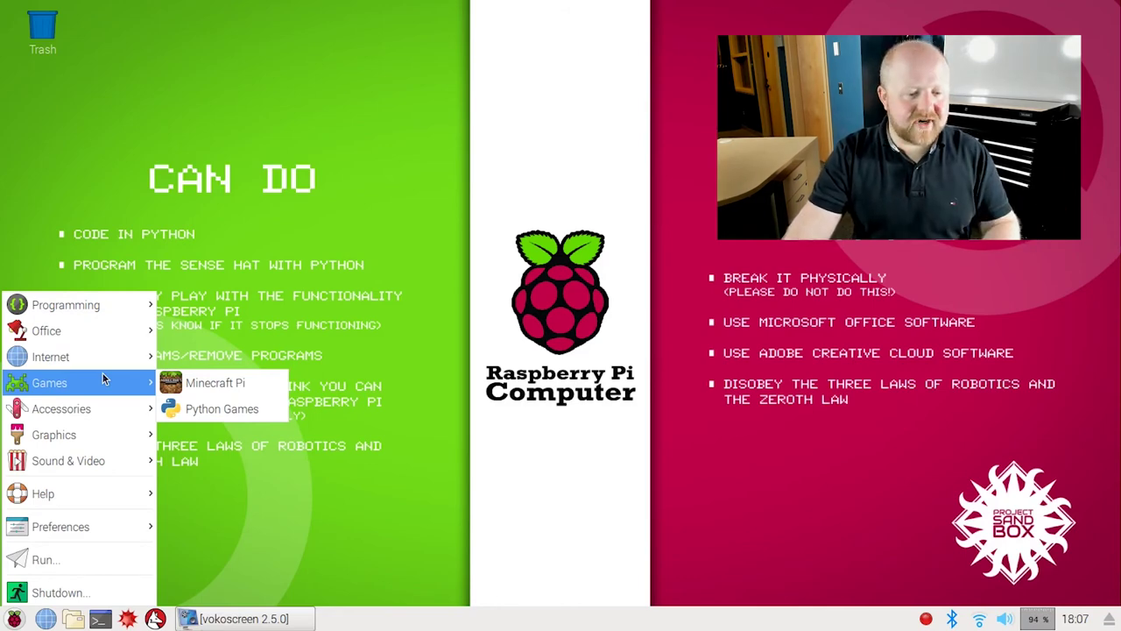
mouse_move(107, 477)
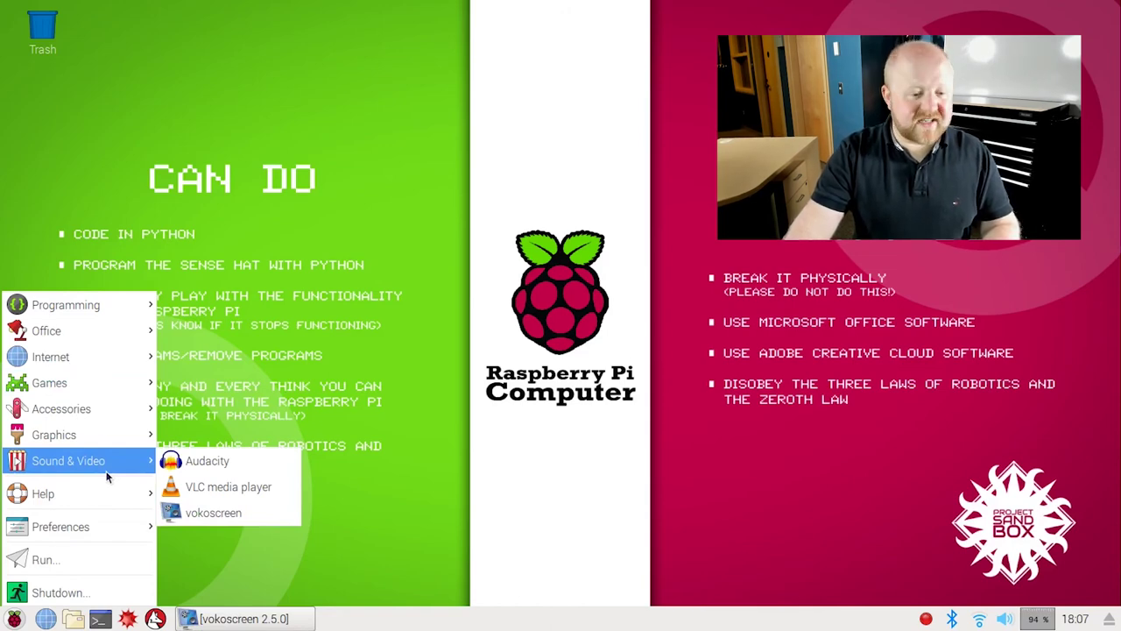
mouse_move(131, 434)
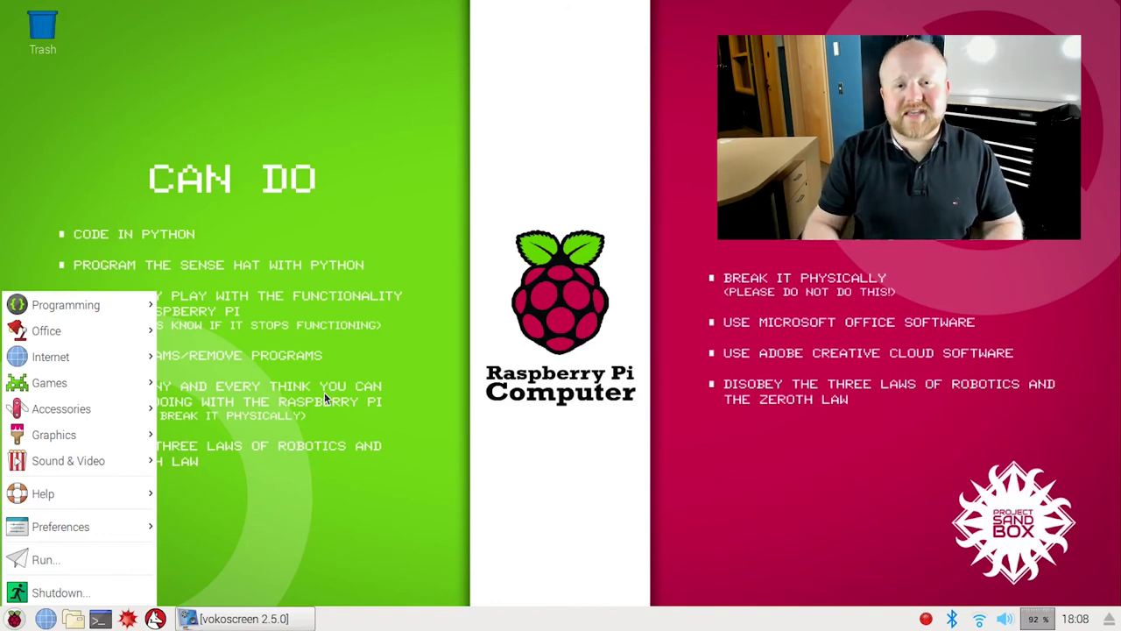
click(384, 333)
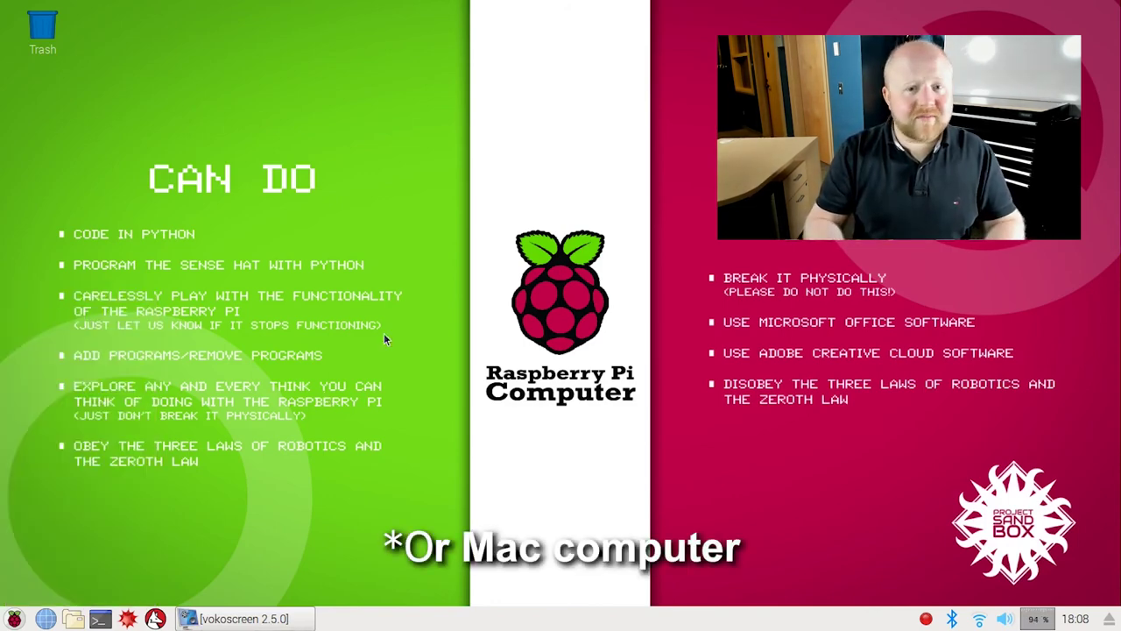